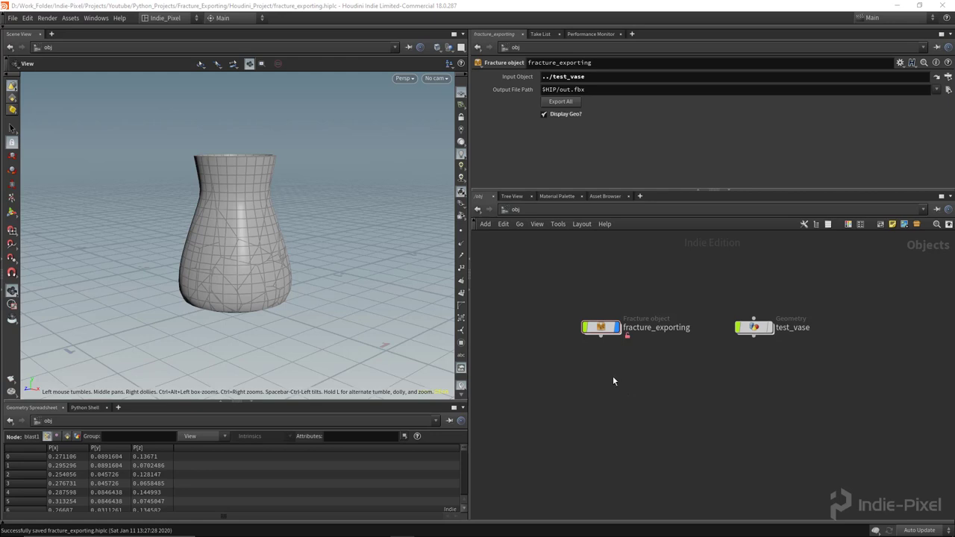
# - Examine the fractured vase and the fracture geometry network inside the fracture_exporting object
pyautogui.moveTo(218, 268)
pyautogui.mouseDown()
pyautogui.moveTo(203, 283)
pyautogui.moveTo(249, 283)
pyautogui.moveTo(243, 271)
pyautogui.moveTo(188, 262)
pyautogui.moveTo(250, 269)
pyautogui.moveTo(200, 271)
pyautogui.mouseUp()
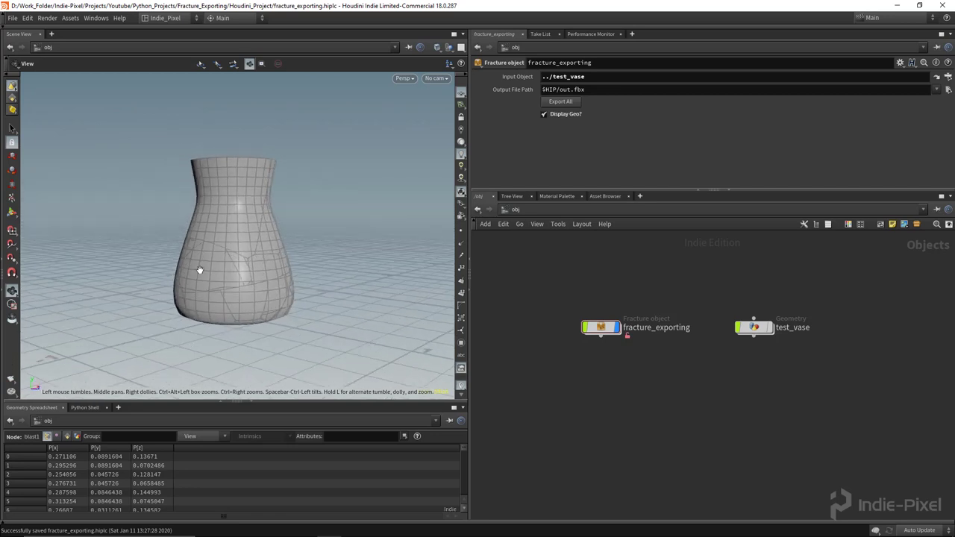
pyautogui.moveTo(213, 265); pyautogui.dragTo(258, 183)
pyautogui.moveTo(273, 301)
pyautogui.mouseDown()
pyautogui.moveTo(250, 283)
pyautogui.moveTo(291, 282)
pyautogui.moveTo(267, 288)
pyautogui.mouseUp()
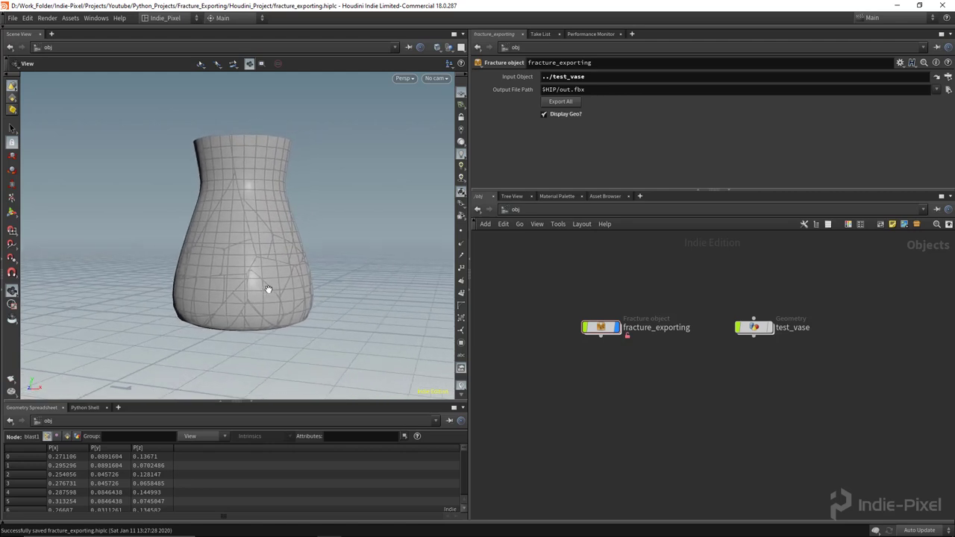
pyautogui.moveTo(696, 369); pyautogui.dragTo(695, 375, button='middle')
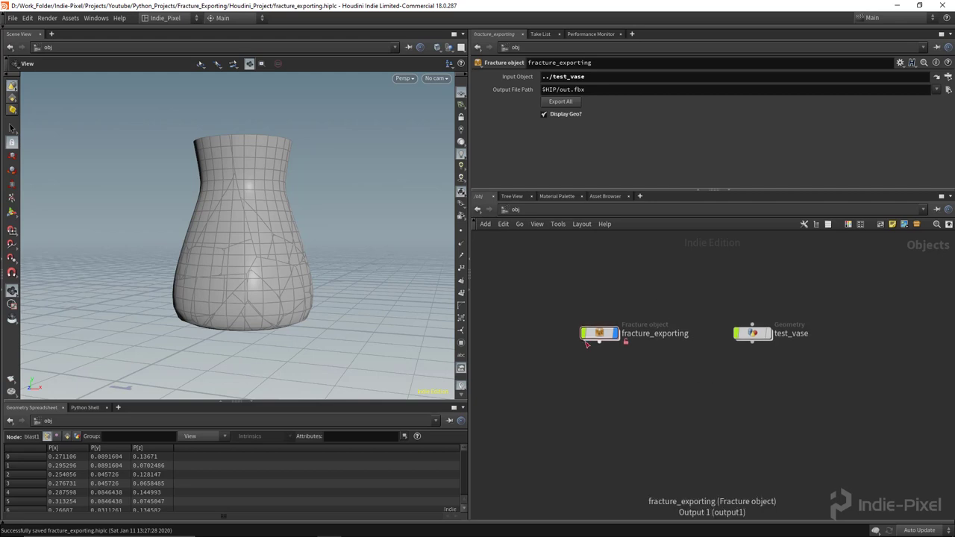
pyautogui.doubleClick(599, 333)
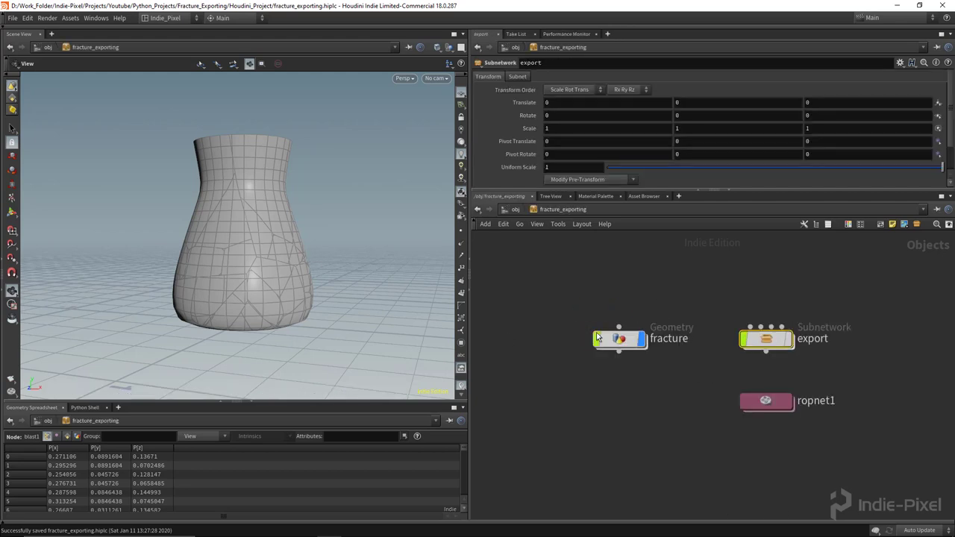
pyautogui.doubleClick(620, 318)
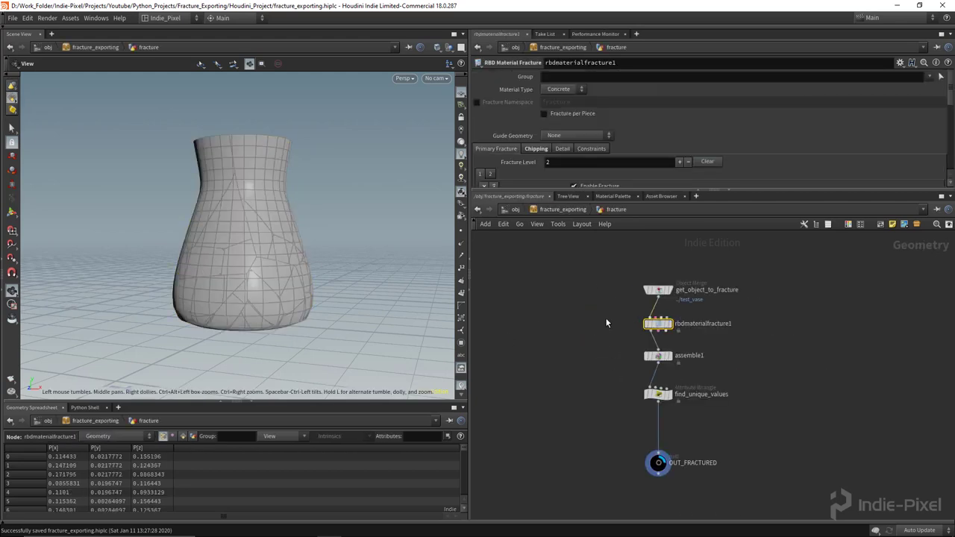
pyautogui.moveTo(594, 270); pyautogui.dragTo(694, 413)
pyautogui.click(740, 335)
pyautogui.press('l')
pyautogui.moveTo(610, 283); pyautogui.dragTo(719, 392)
pyautogui.moveTo(726, 398); pyautogui.dragTo(717, 400, button='middle')
pyautogui.click(717, 401)
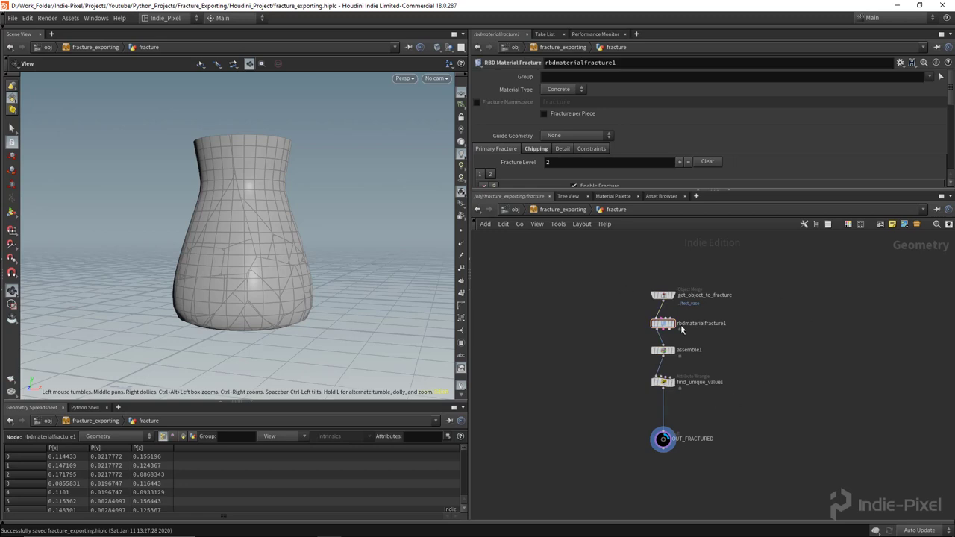
# - Examine the individual piece nodes inside the export subnetwork of fracture_exporting
pyautogui.press('u')
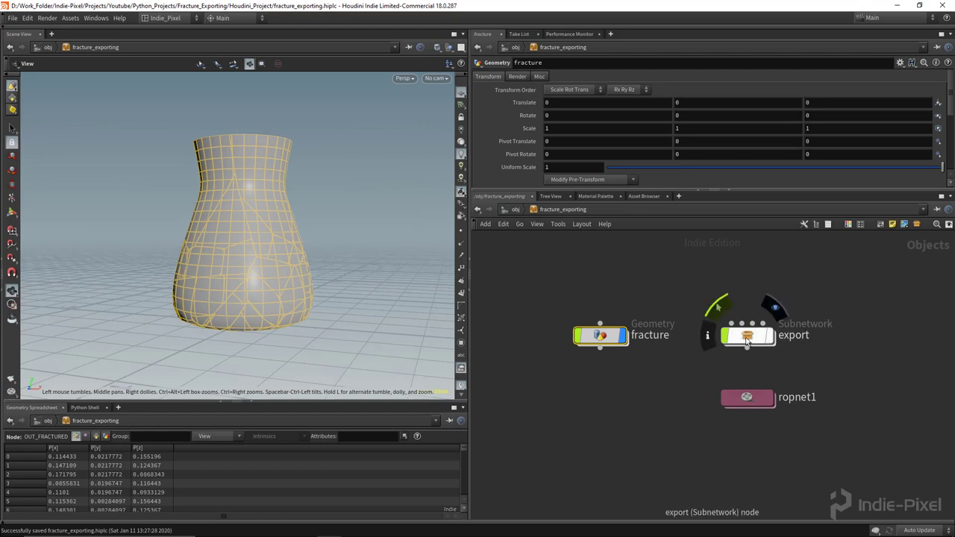
pyautogui.doubleClick(745, 337)
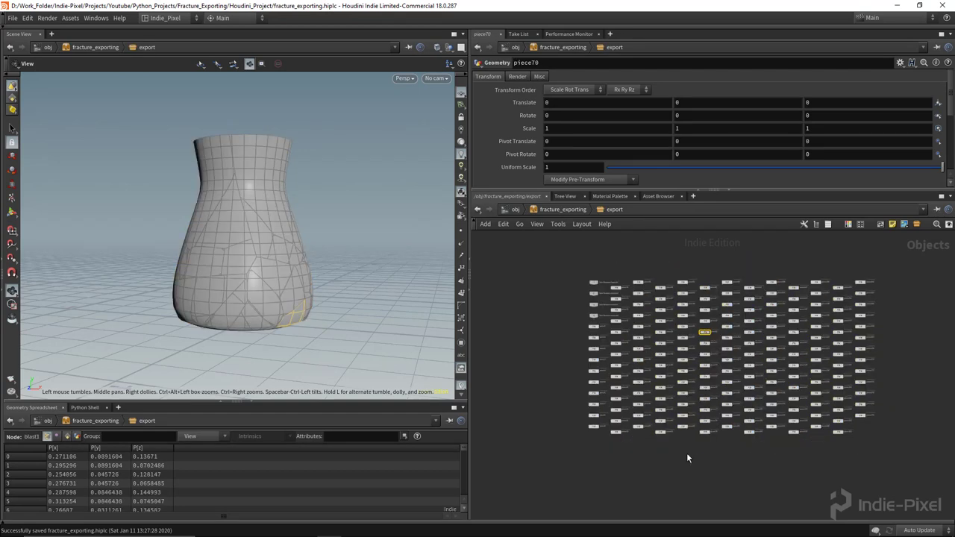
pyautogui.moveTo(574, 459); pyautogui.dragTo(632, 419)
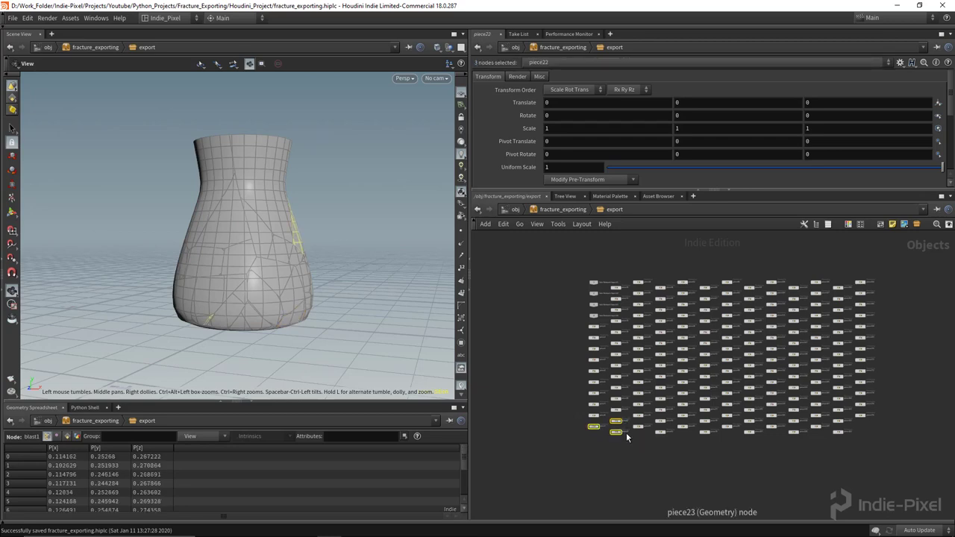
pyautogui.scroll(4, 622, 446)
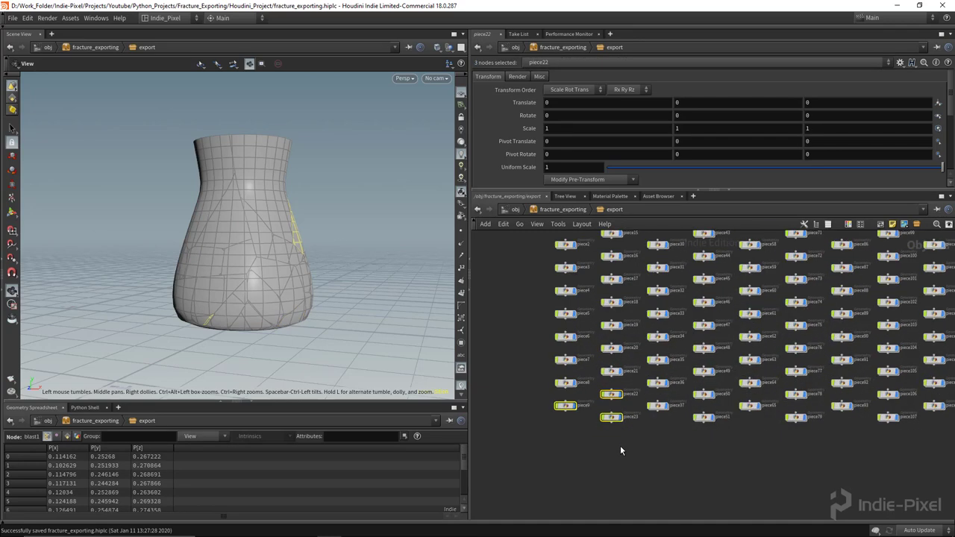
pyautogui.moveTo(648, 435); pyautogui.dragTo(642, 440, button='middle')
pyautogui.click(651, 388)
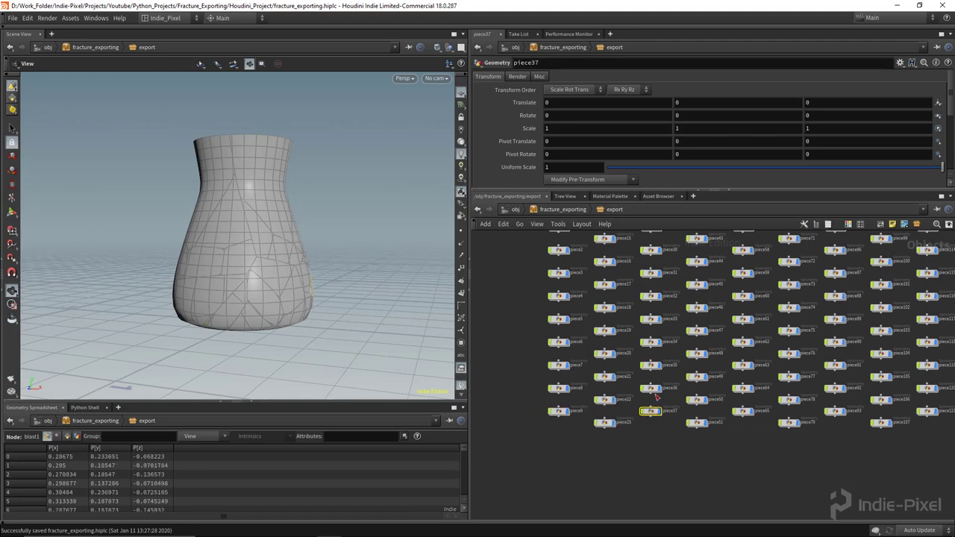
pyautogui.moveTo(721, 450); pyautogui.dragTo(585, 451, button='middle')
pyautogui.click(699, 365)
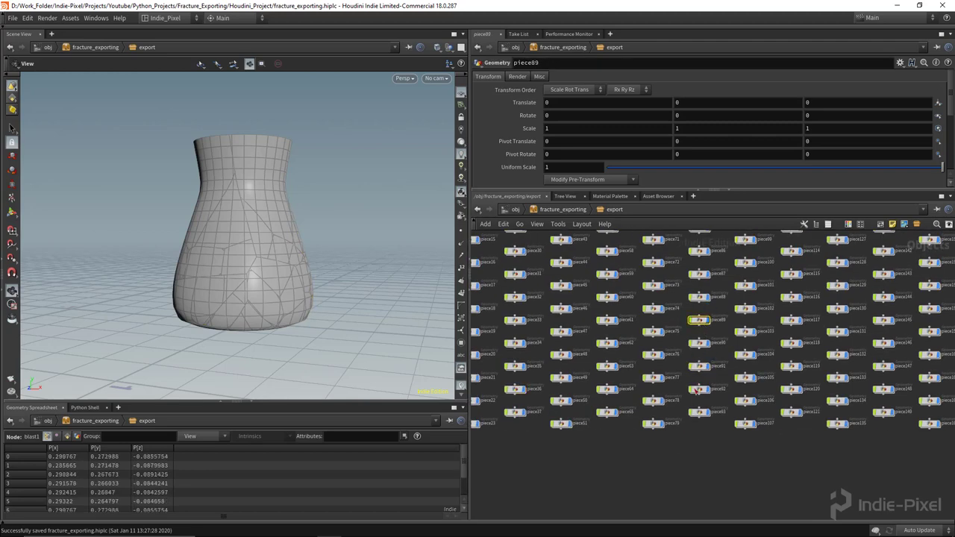
pyautogui.scroll(-5, 656, 403)
pyautogui.moveTo(507, 447); pyautogui.dragTo(871, 243)
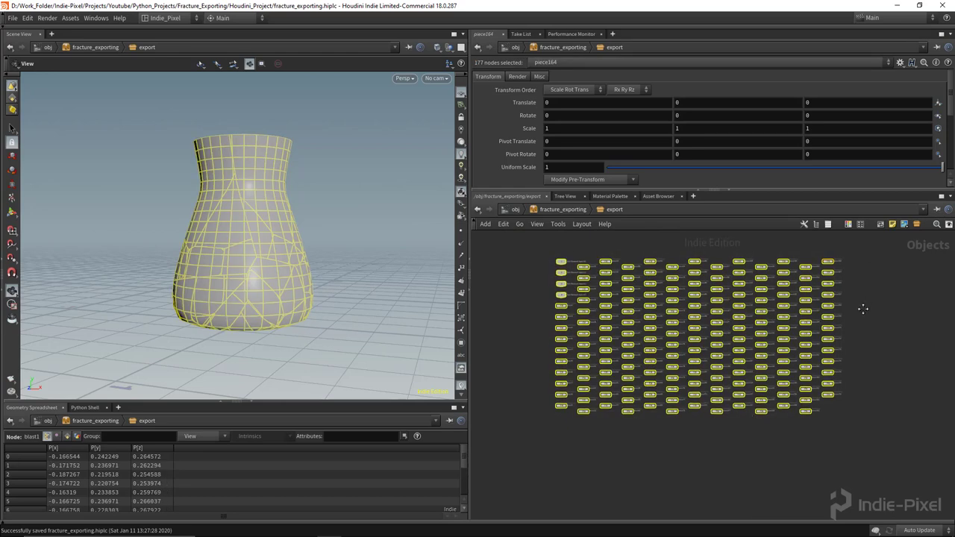
# - Return to the object level and hide the tests group, which holds fracture_exporting, from the network view
pyautogui.press('u')
pyautogui.moveTo(207, 239); pyautogui.dragTo(317, 264)
pyautogui.moveTo(247, 288); pyautogui.dragTo(179, 271, button='right')
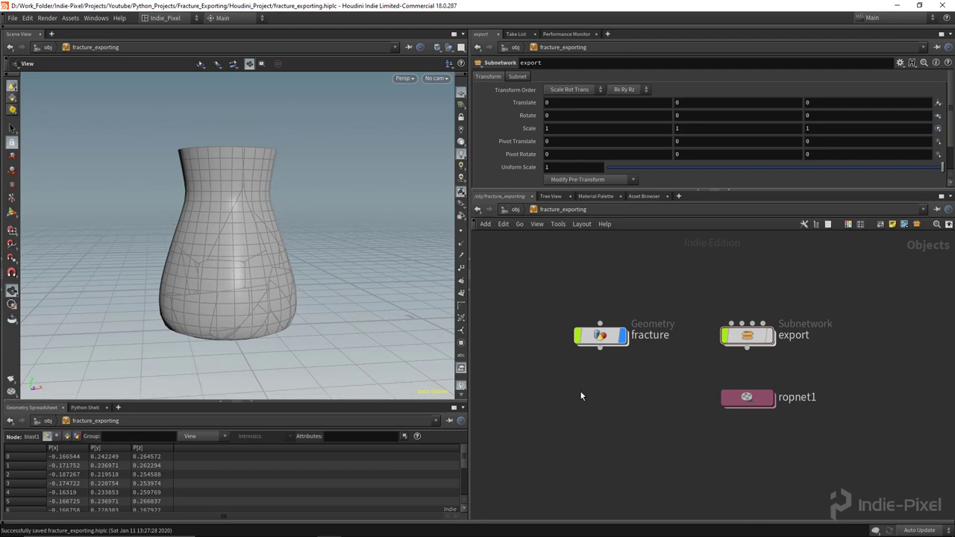
pyautogui.press('u')
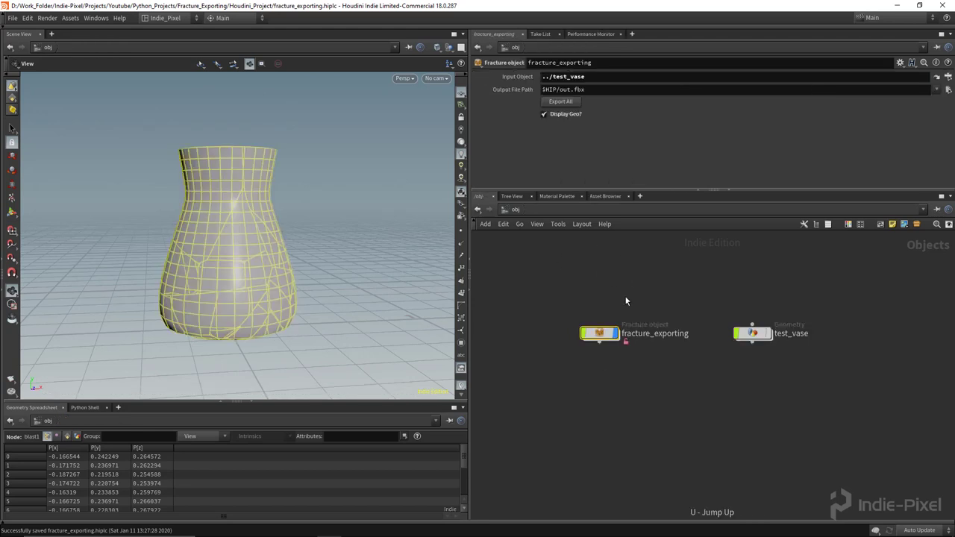
pyautogui.hotkey('shift', 'z')
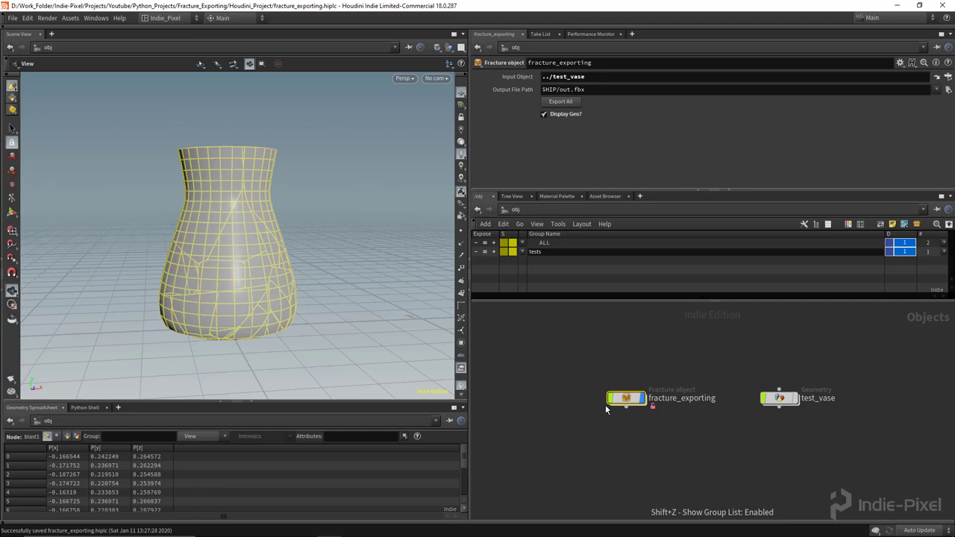
pyautogui.click(477, 251)
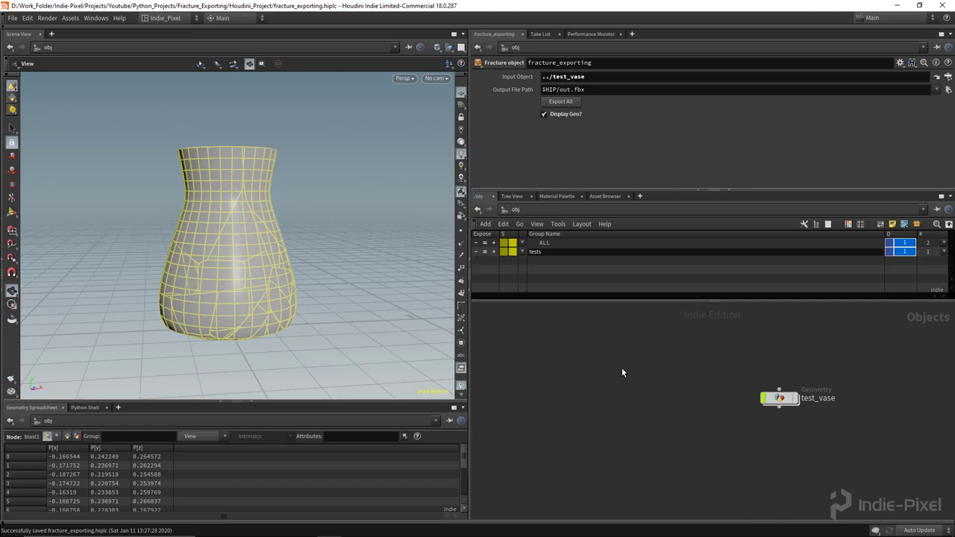
pyautogui.hotkey('shift', 'z')
# - Add a Subnetwork node beside test_vase at the object level
pyautogui.press('Tab')
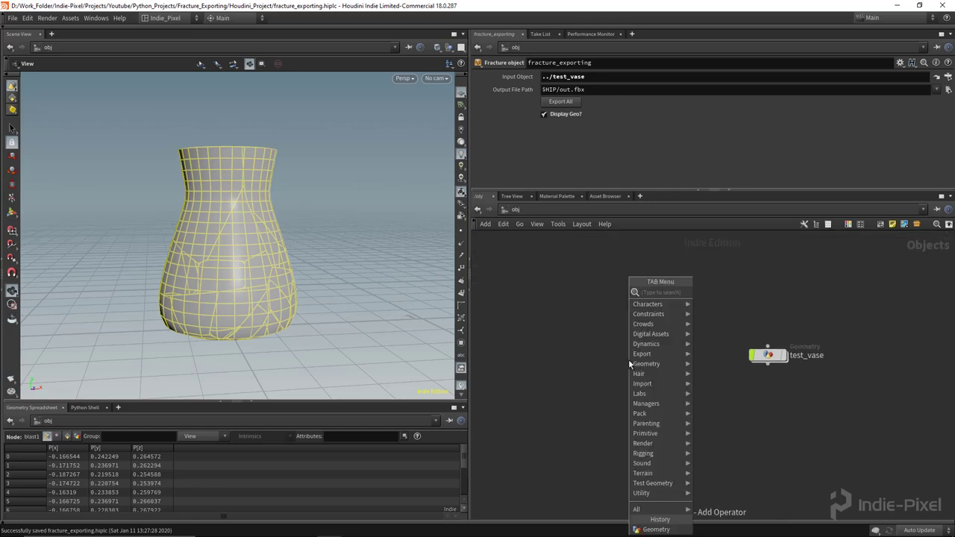
pyautogui.write('sub')
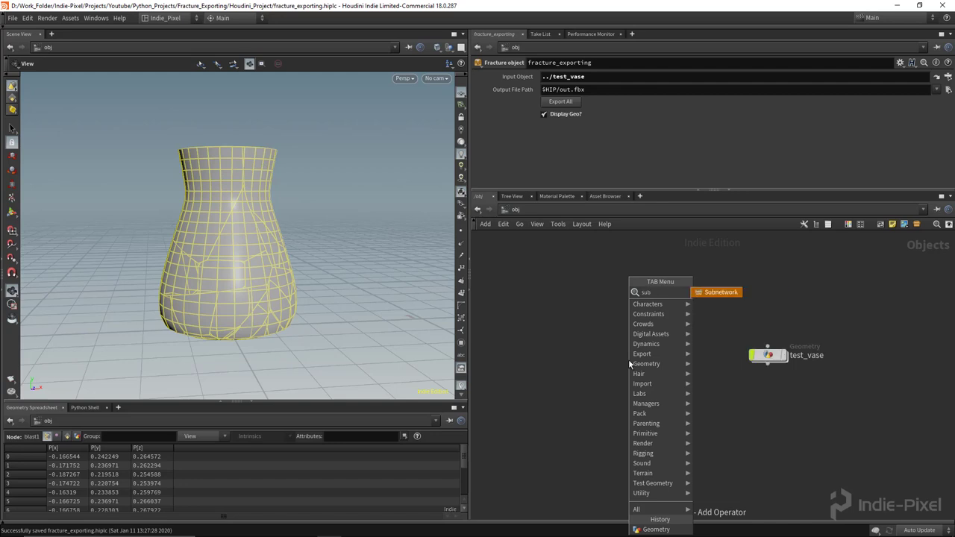
pyautogui.press('Return')
pyautogui.click(625, 354)
pyautogui.moveTo(642, 367); pyautogui.dragTo(652, 378, button='middle')
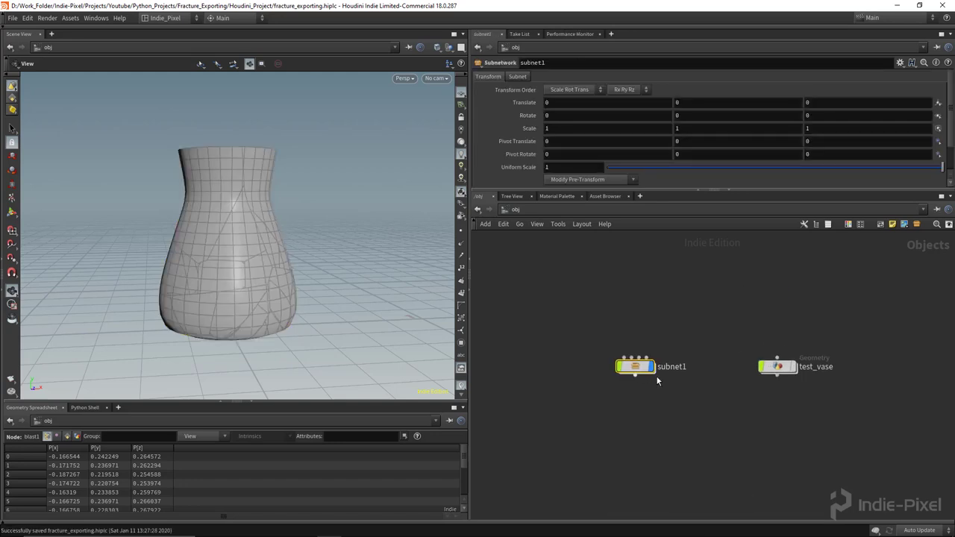
# - Rename the new subnetwork as fracture_export_parts
pyautogui.scroll(4, 660, 367)
pyautogui.click(659, 367)
pyautogui.press('BackSpace')
pyautogui.write('fracture')
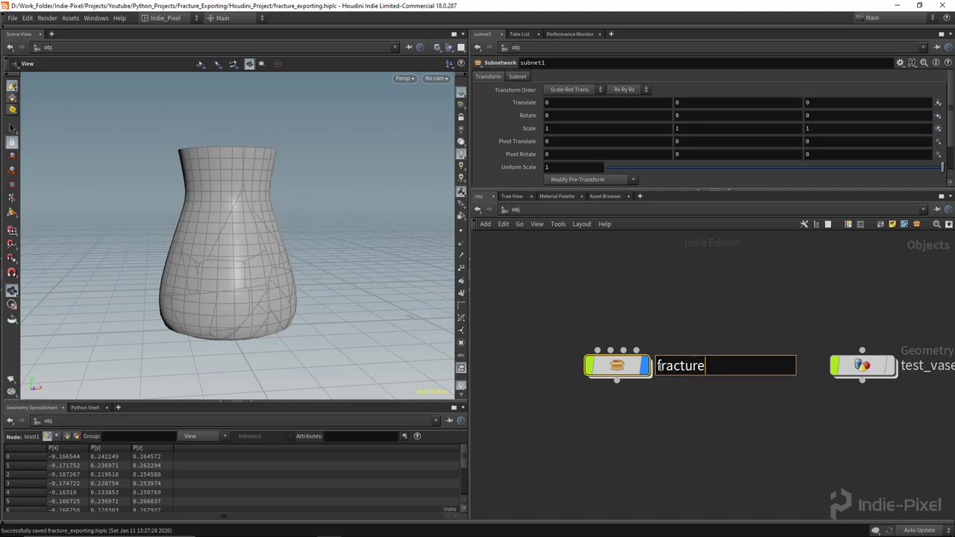
pyautogui.write('_export_parts')
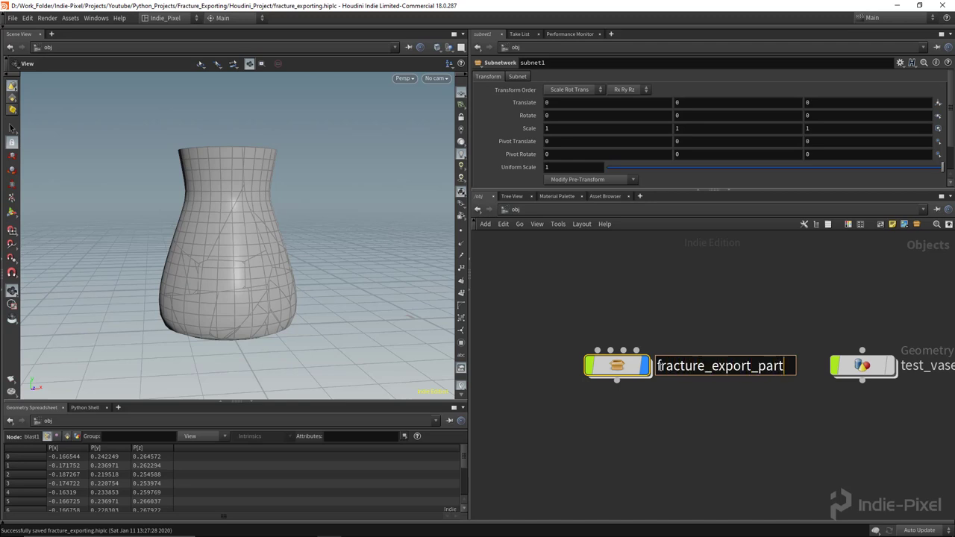
pyautogui.press('Return')
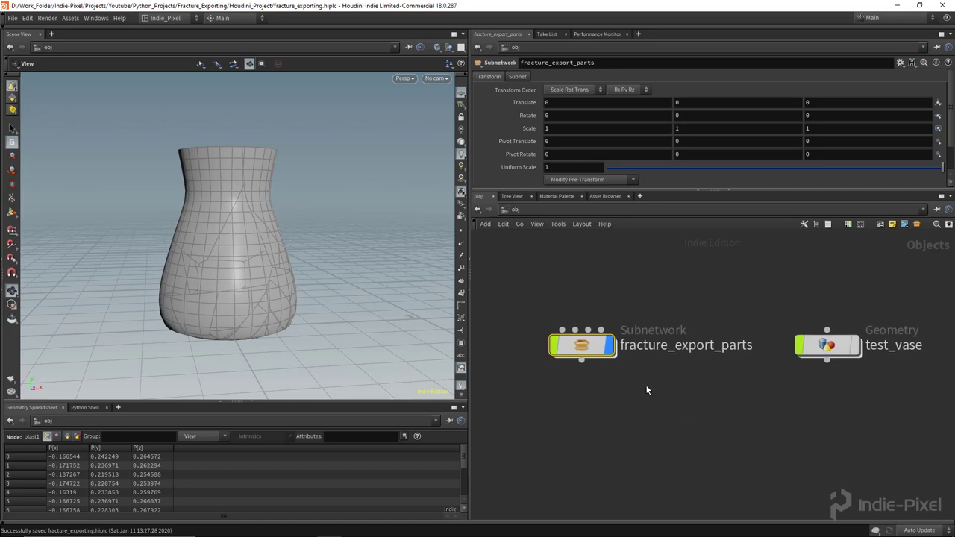
# - Go inside fracture_export_parts and add a Geometry node below Sub-Network Input #1
pyautogui.doubleClick(586, 355)
pyautogui.scroll(-4, 586, 355)
pyautogui.moveTo(517, 323); pyautogui.dragTo(716, 407)
pyautogui.moveTo(568, 406); pyautogui.dragTo(657, 334, button='middle')
pyautogui.press('Tab')
pyautogui.write('geo')
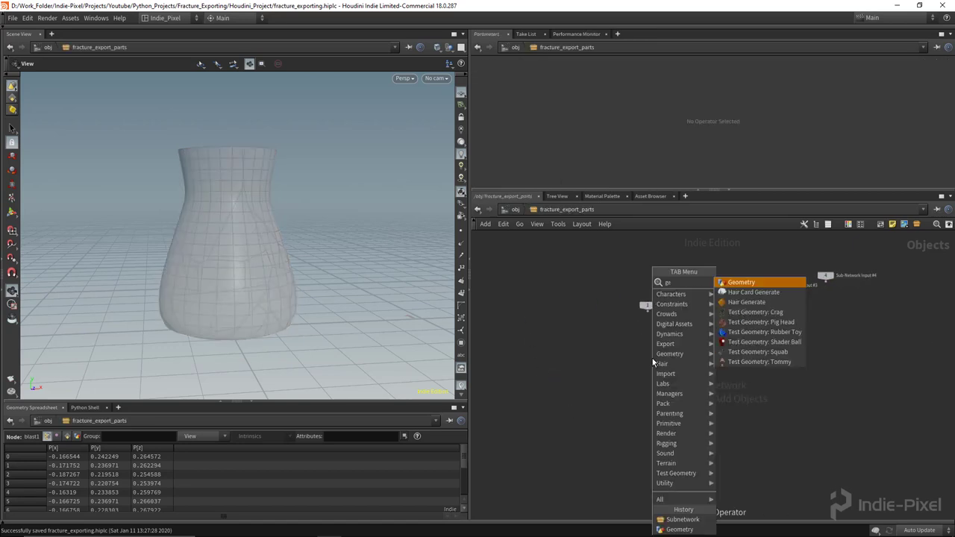
pyautogui.press('Return')
pyautogui.click(652, 358)
pyautogui.scroll(3, 652, 358)
pyautogui.moveTo(655, 359); pyautogui.dragTo(650, 361)
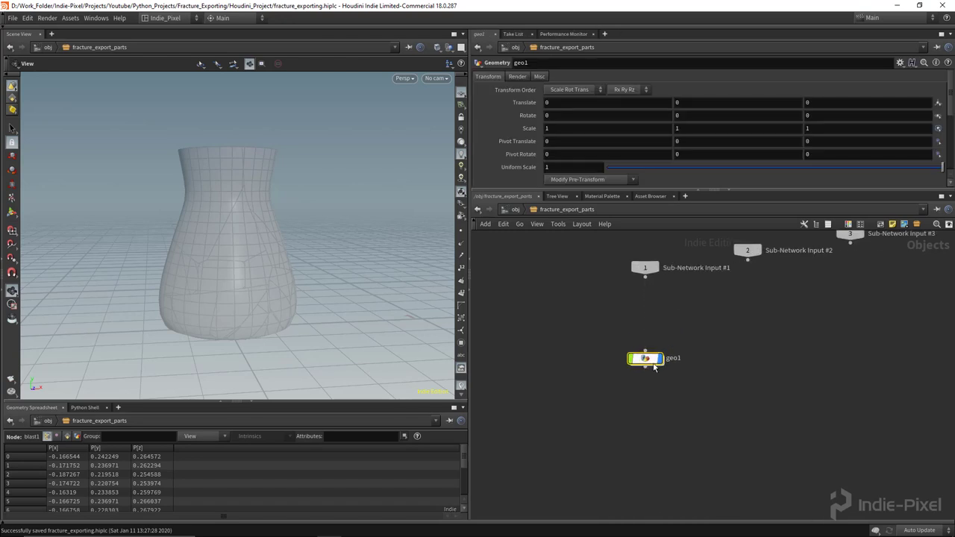
# - Rename the new Geometry node as fracture
pyautogui.scroll(3, 652, 361)
pyautogui.click(678, 356)
pyautogui.doubleClick(677, 356)
pyautogui.press('BackSpace')
pyautogui.write('fracture')
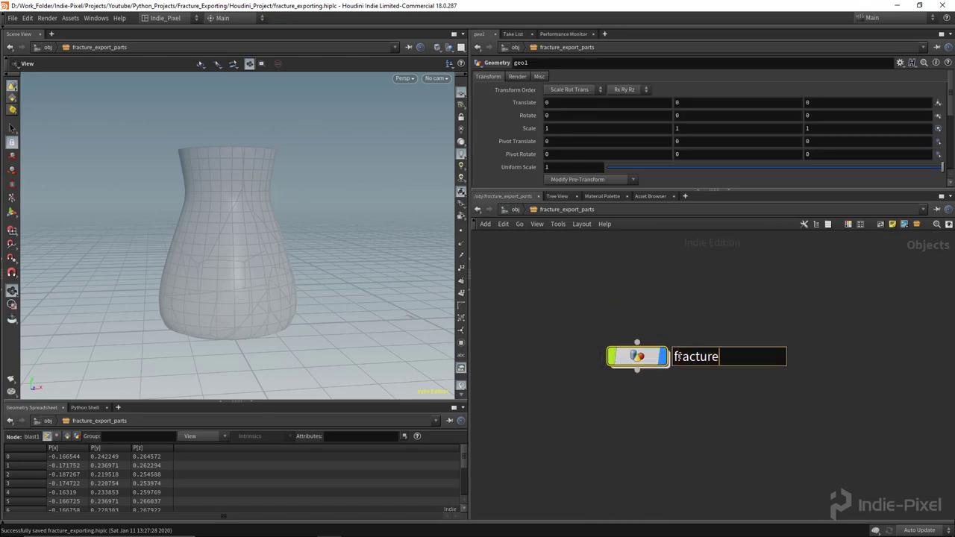
pyautogui.press('Return')
# - Add a Subnetwork node beside the fracture node and name it export
pyautogui.press('Tab')
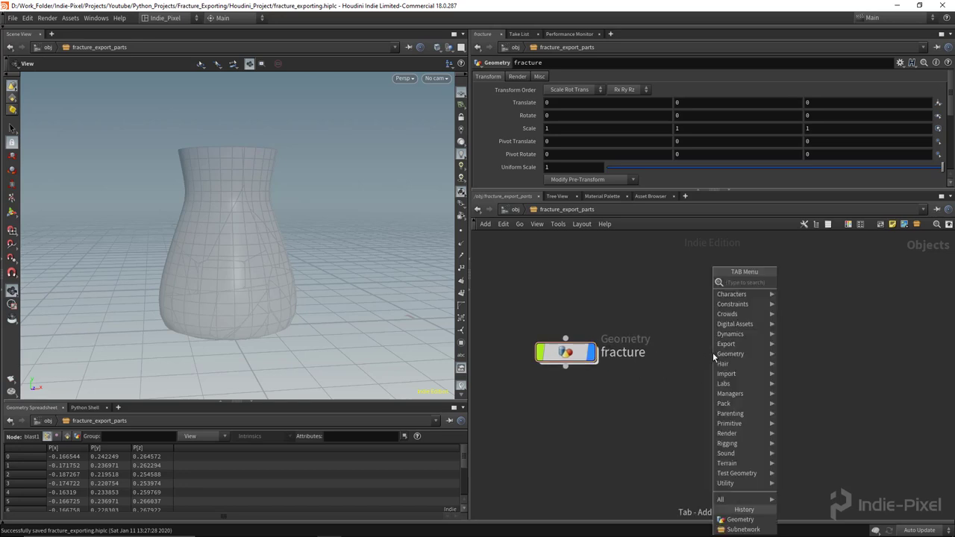
pyautogui.write('sub')
pyautogui.press('Return')
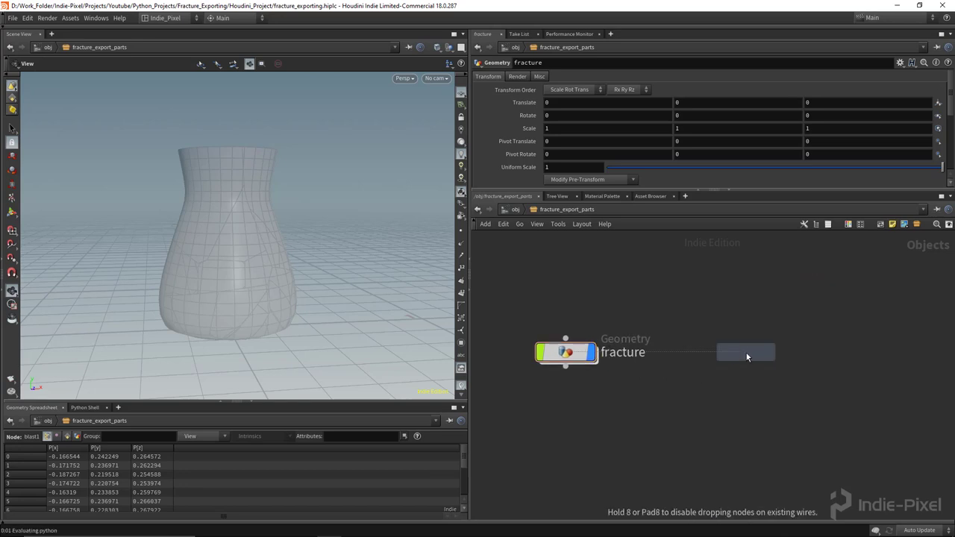
pyautogui.click(744, 352)
pyautogui.doubleClick(837, 337)
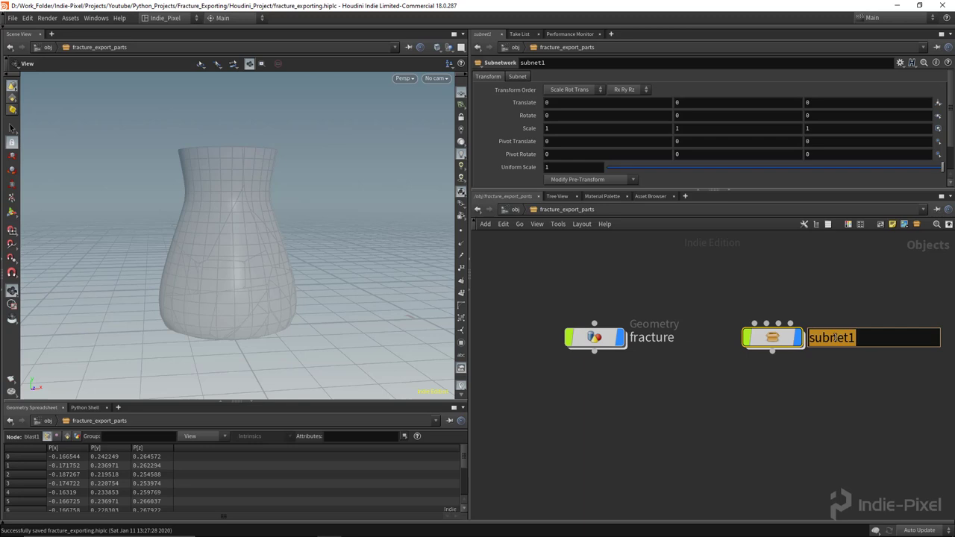
pyautogui.write('export')
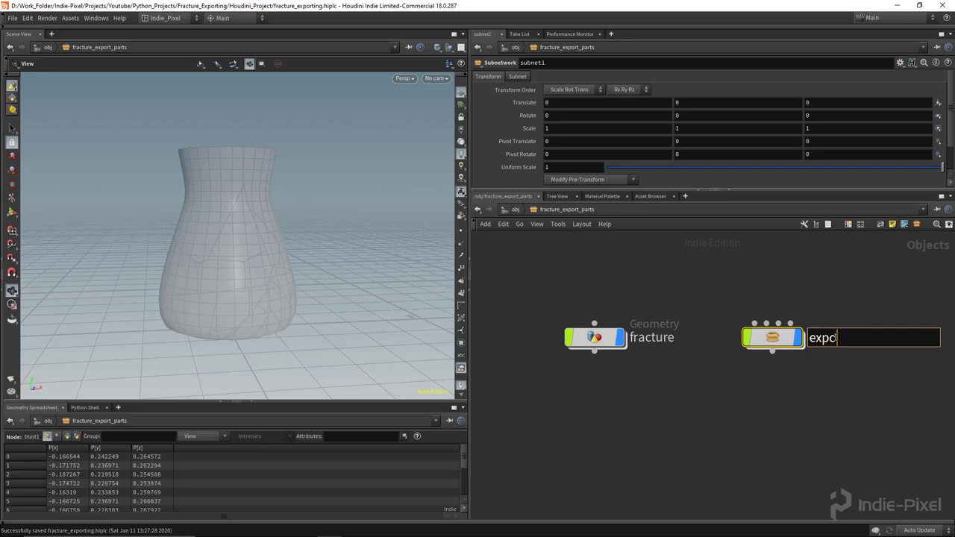
pyautogui.press('Return')
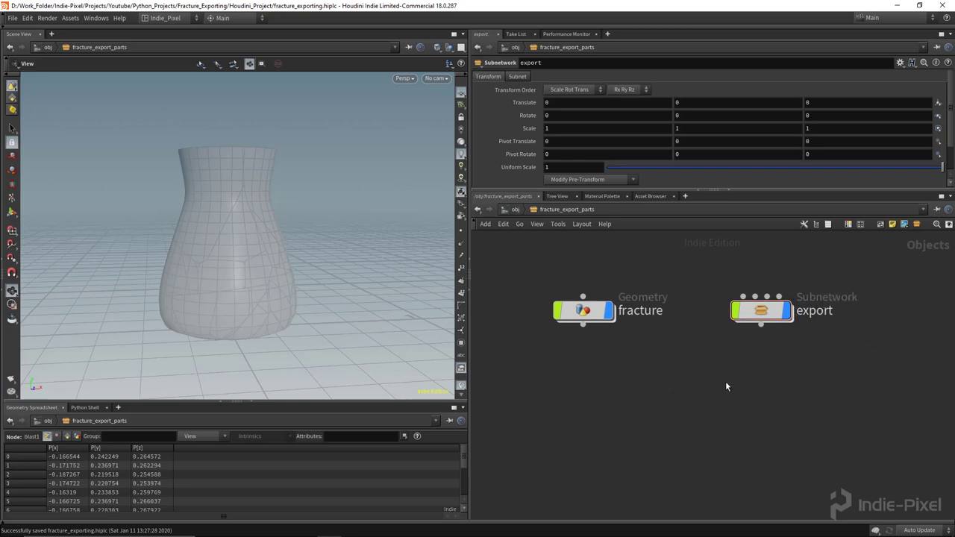
# - Add a ROP Network node directly below the export subnetwork
pyautogui.press('Tab')
pyautogui.write('rop')
pyautogui.press('Return')
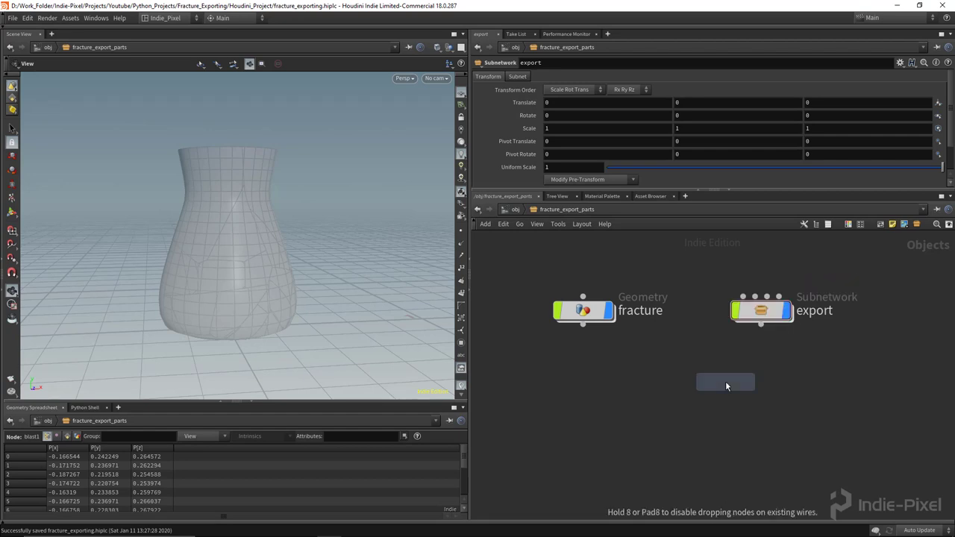
pyautogui.click(754, 376)
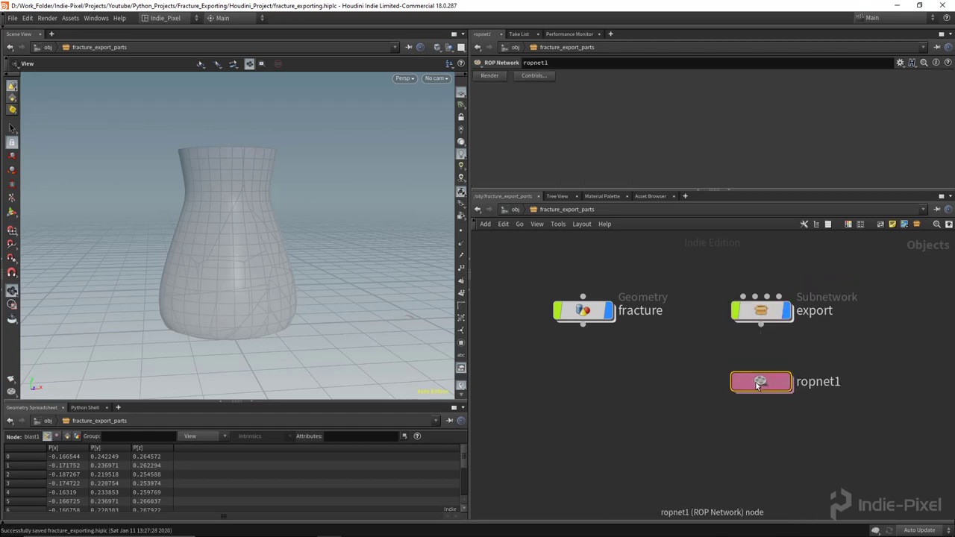
# - Add a Filmbox FBX output node inside the ROP network and return to the fracture_export_parts level
pyautogui.doubleClick(752, 375)
pyautogui.press('Tab')
pyautogui.moveTo(748, 399)
pyautogui.press('Down')
pyautogui.press('Return')
pyautogui.click(700, 361)
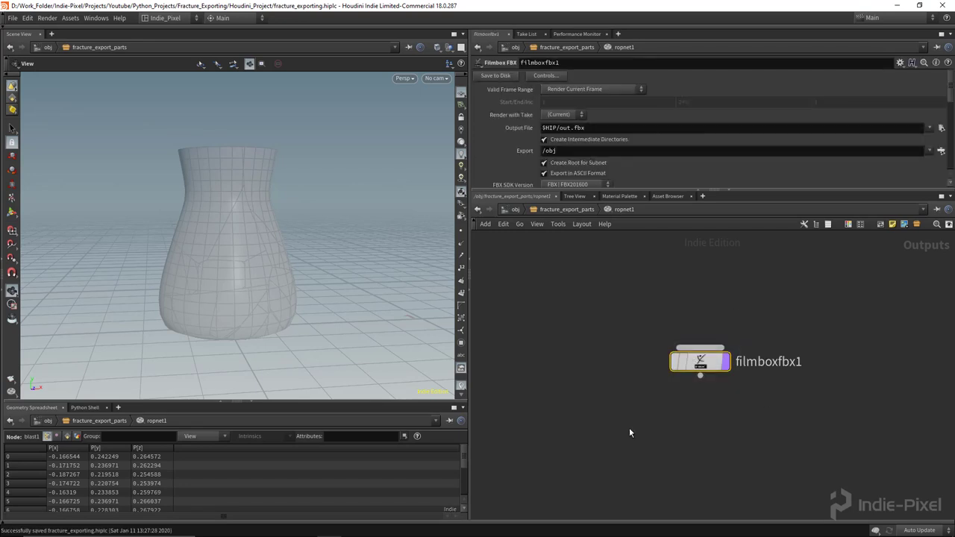
pyautogui.press('u')
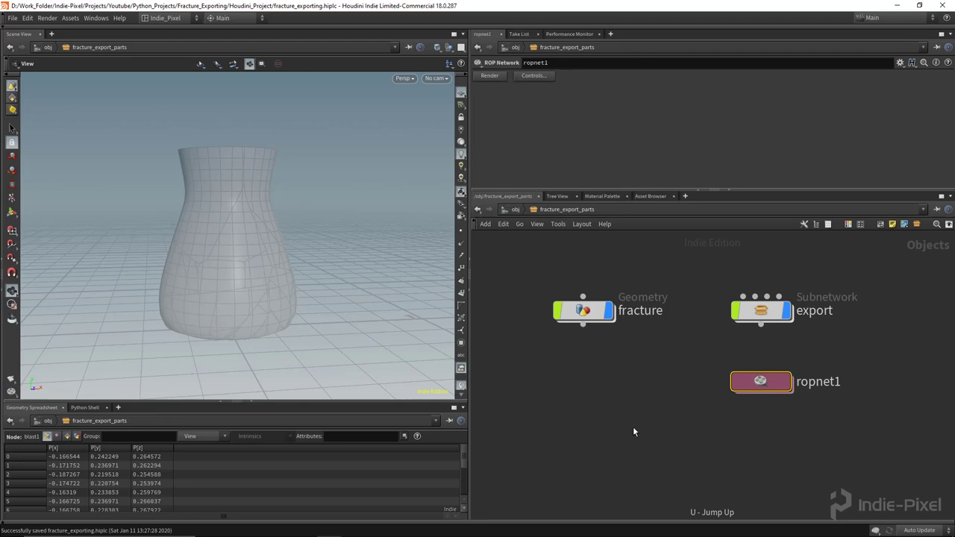
# - Go up to the obj level and start creating a digital asset from the fracture_export_parts subnetwork
pyautogui.moveTo(815, 319); pyautogui.dragTo(841, 279)
pyautogui.moveTo(756, 253); pyautogui.dragTo(763, 270, button='middle')
pyautogui.moveTo(515, 286); pyautogui.dragTo(854, 440)
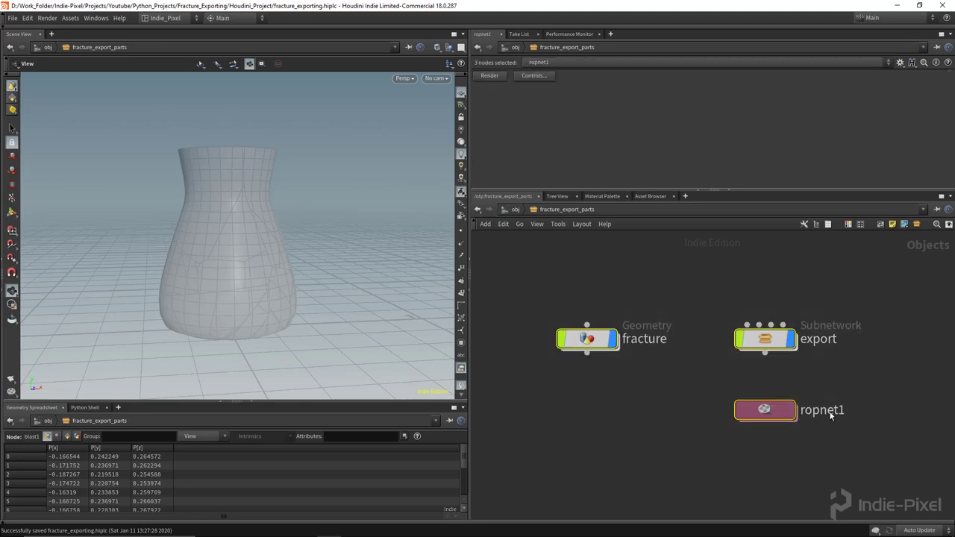
pyautogui.press('u')
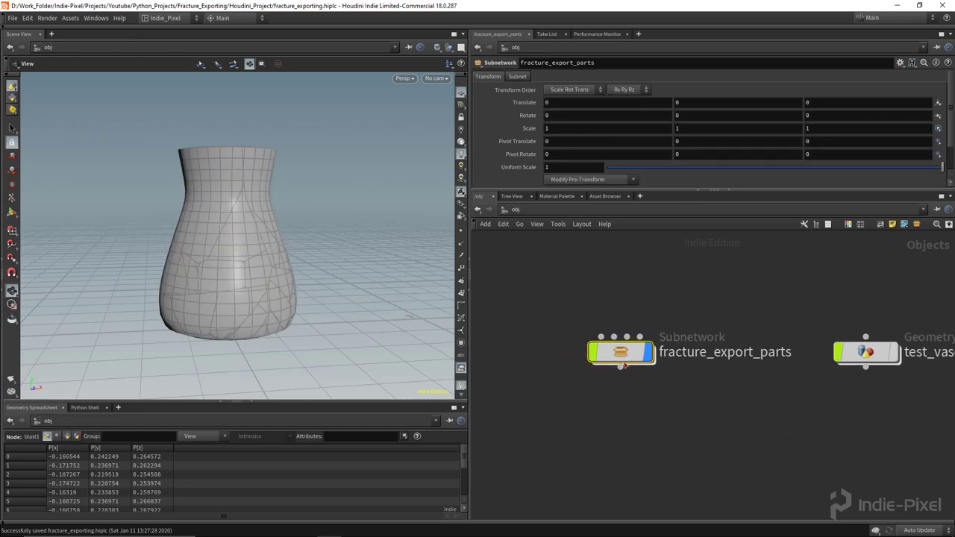
pyautogui.rightClick(613, 354)
pyautogui.click(640, 461)
pyautogui.moveTo(604, 428); pyautogui.dragTo(365, 374)
# - Set the new asset's operator name to indie_pixel::fracture_export_parts::1.0
pyautogui.doubleClick(365, 407)
pyautogui.press('BackSpace')
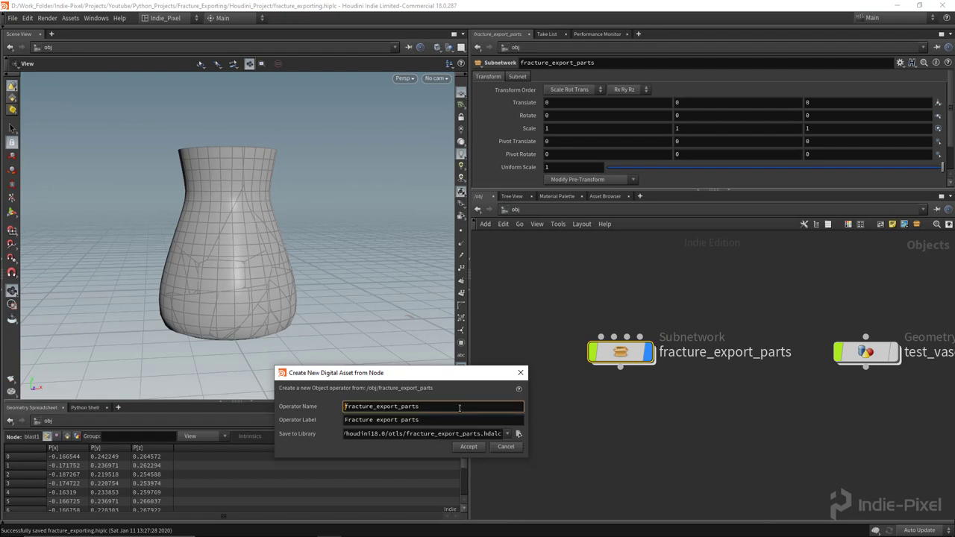
pyautogui.doubleClick(460, 407)
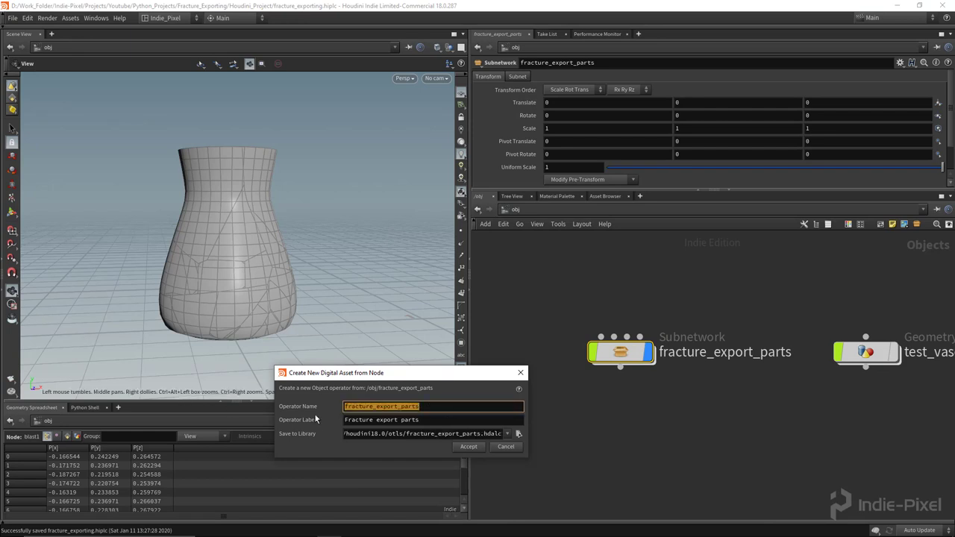
pyautogui.moveTo(420, 376); pyautogui.dragTo(434, 359)
pyautogui.click(451, 389)
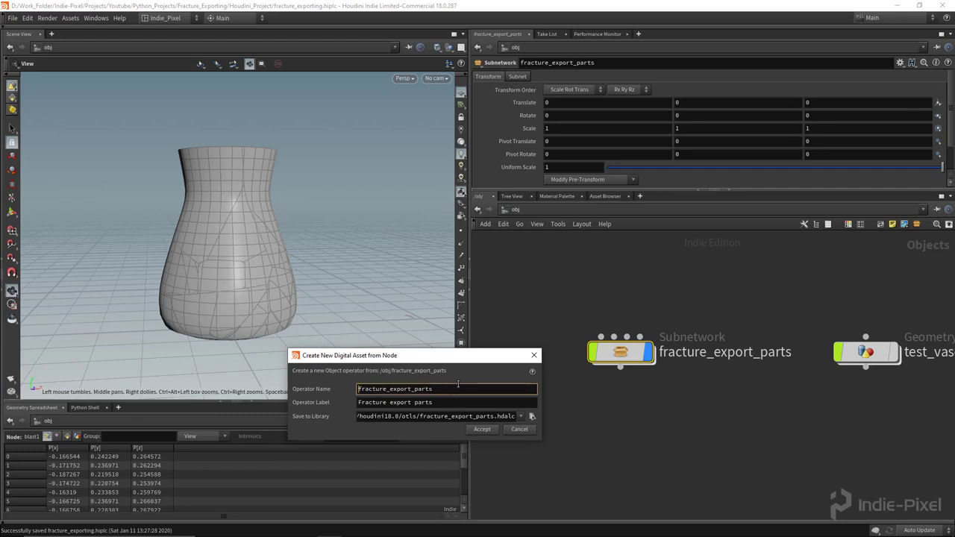
pyautogui.write('indie_')
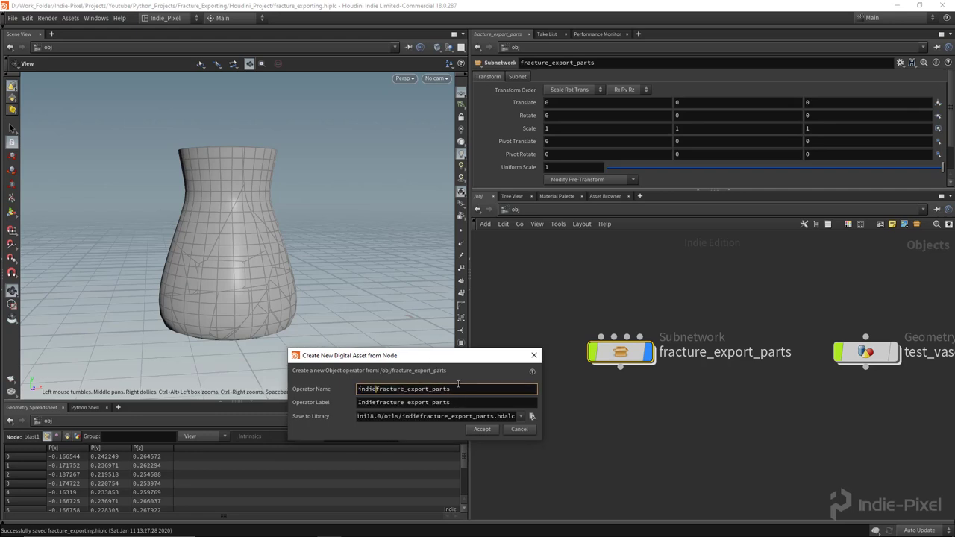
pyautogui.write('pixel::')
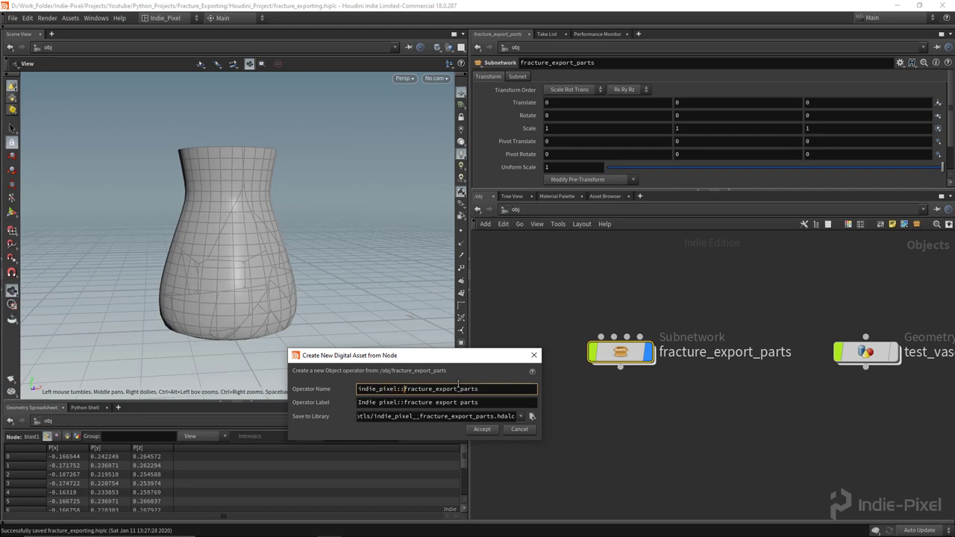
pyautogui.write('::')
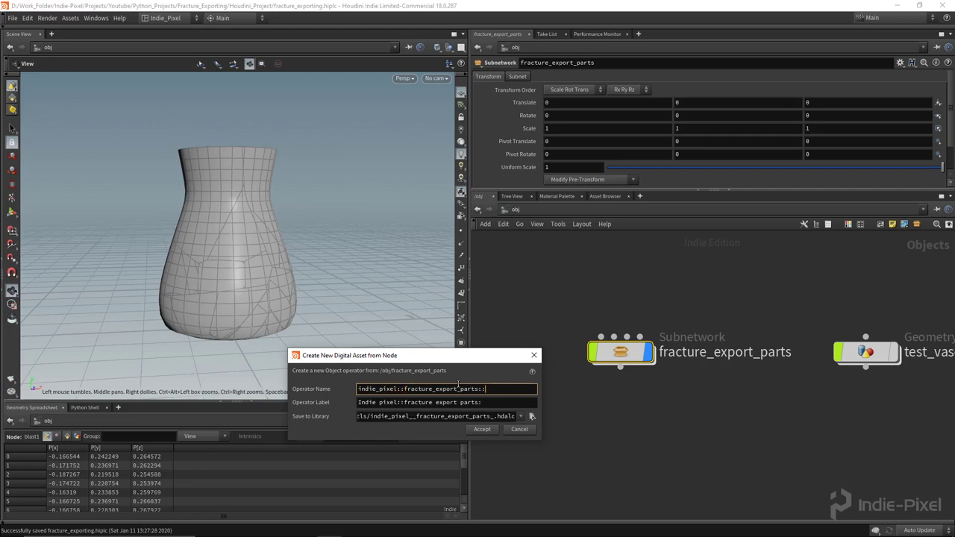
pyautogui.write('1.0')
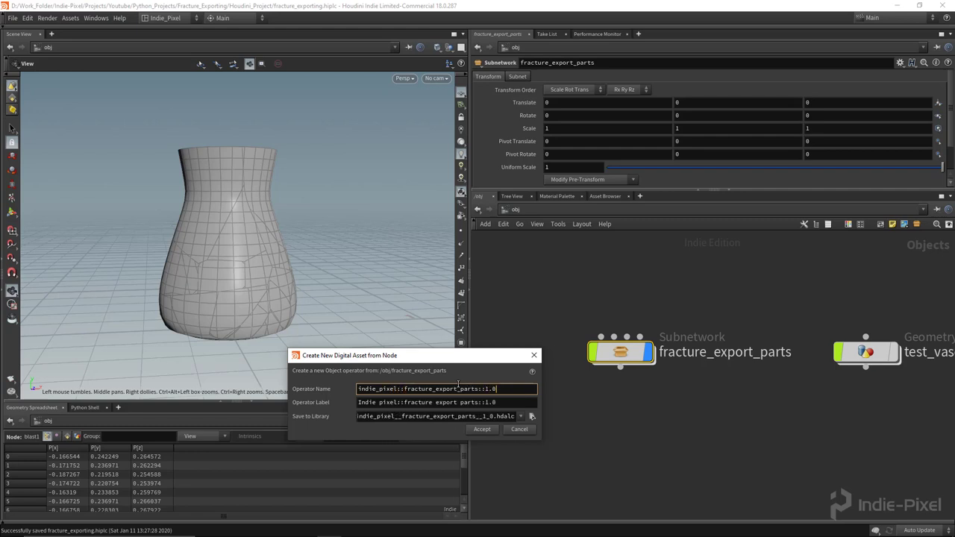
# - Change the asset's operator label to Fracture Export Parts
pyautogui.click(514, 404)
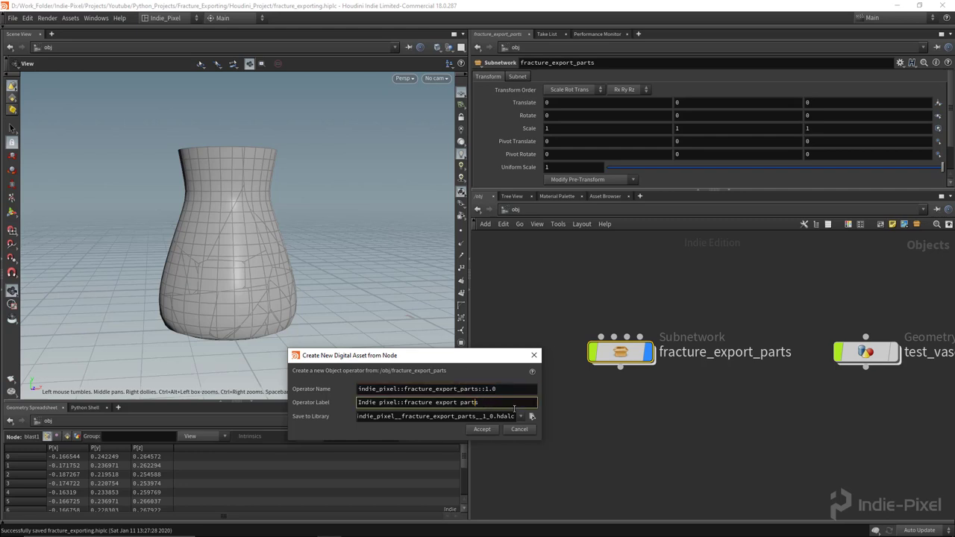
pyautogui.press('Left')
pyautogui.press('Left')
pyautogui.press('BackSpace')
pyautogui.write('F')
pyautogui.hotkey('shift', 'Home')
pyautogui.press('BackSpace')
pyautogui.press('Delete')
pyautogui.write('F')
pyautogui.press('Left')
pyautogui.press('BackSpace')
pyautogui.write('E')
pyautogui.press('Return')
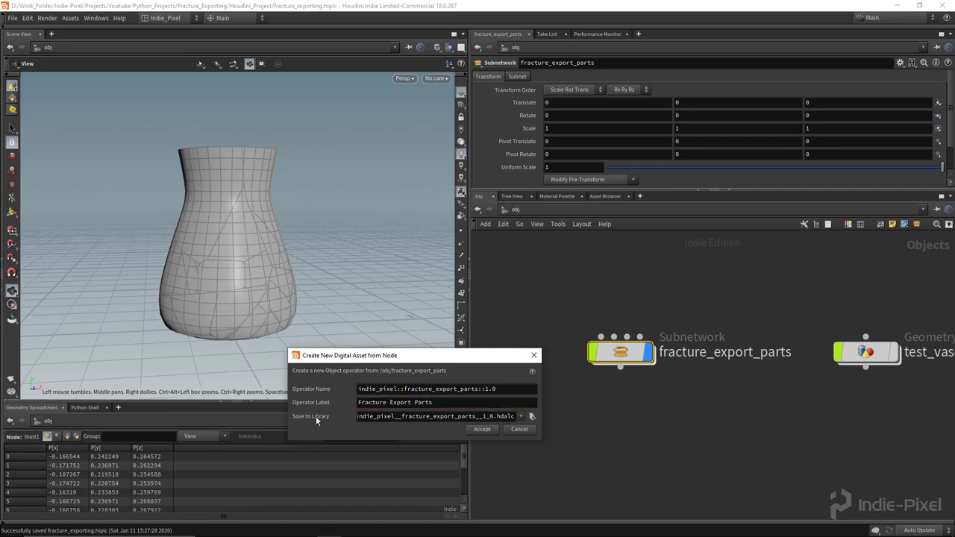
# - Check the library path and create the asset as indie_pixel__fracture_export_parts__1_0.hdalc, saving despite the external references
pyautogui.click(447, 416)
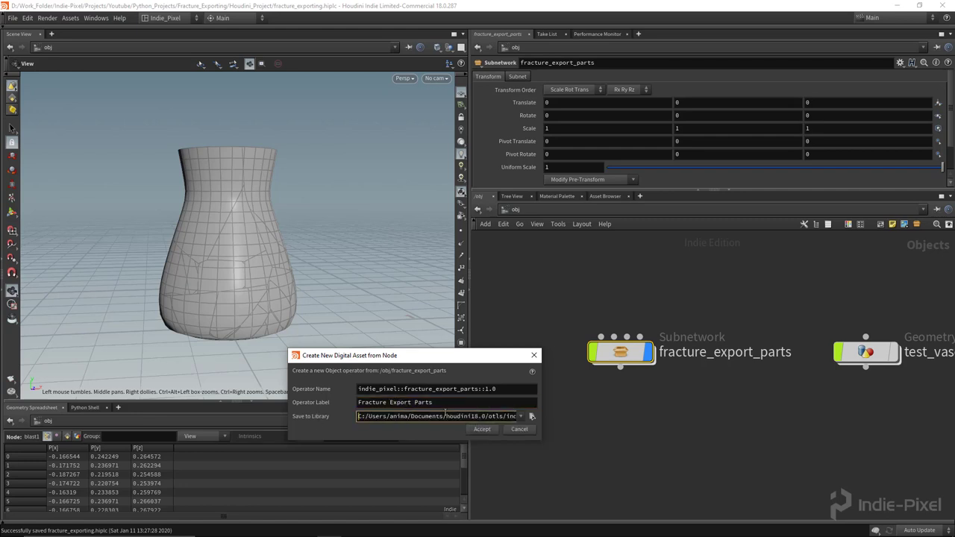
pyautogui.press('End')
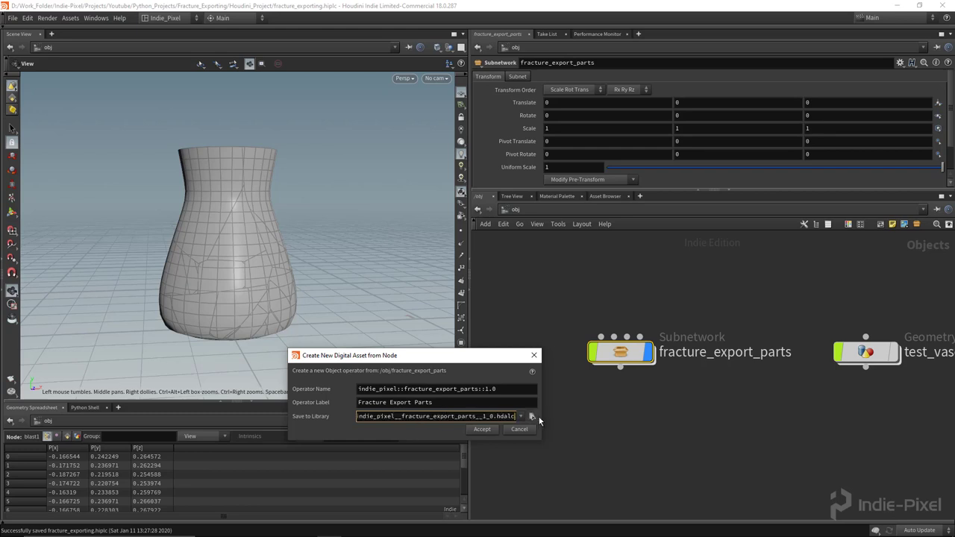
pyautogui.click(483, 430)
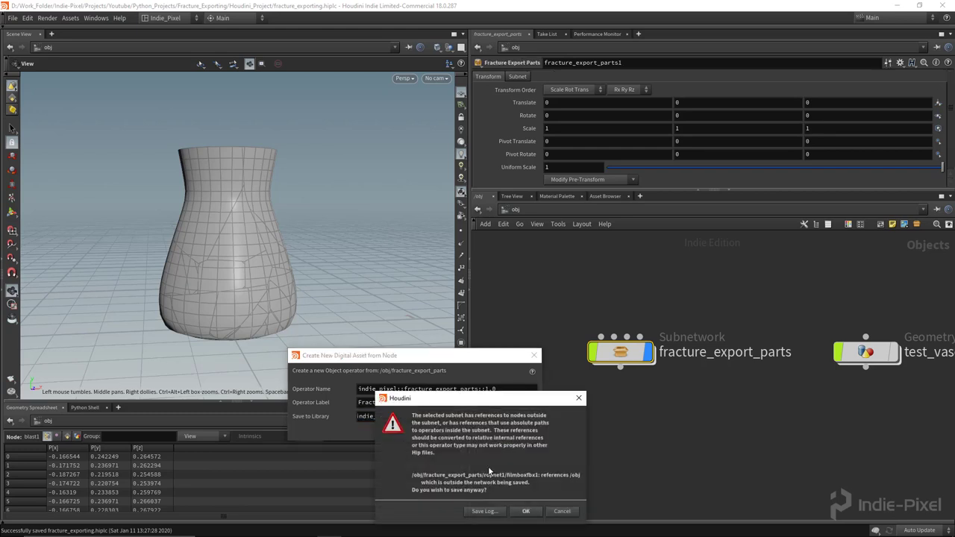
pyautogui.click(526, 511)
pyautogui.click(482, 429)
# - Make the asset's Transform and Subnet parameter folders invisible and apply the change, saving despite the external reference
pyautogui.moveTo(415, 77); pyautogui.dragTo(379, 82)
pyautogui.click(97, 145)
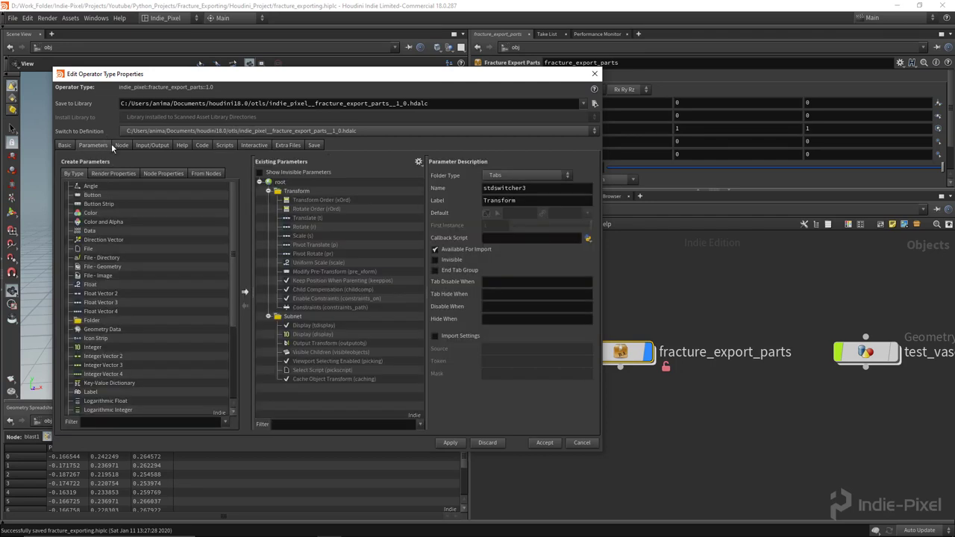
pyautogui.click(269, 191)
pyautogui.click(269, 200)
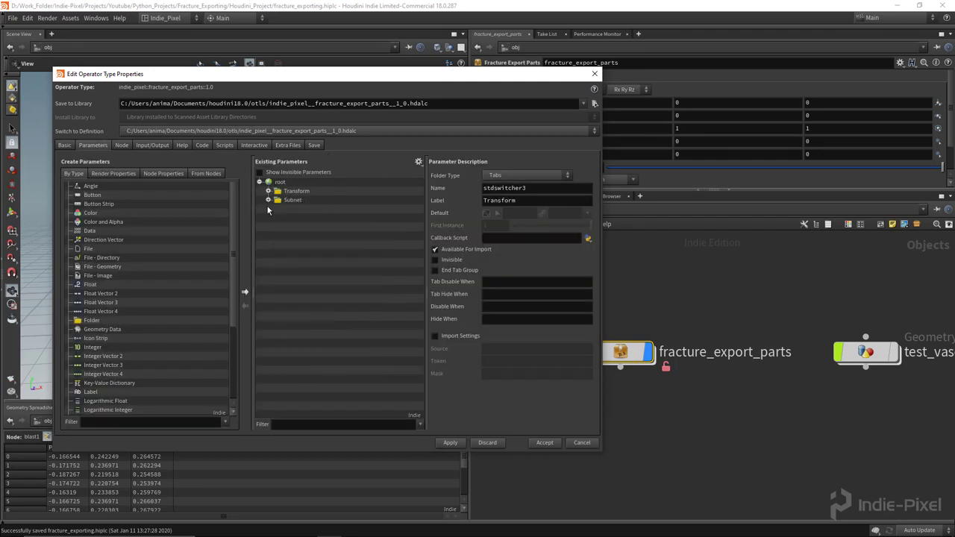
pyautogui.click(294, 191)
pyautogui.keyDown('shift'); pyautogui.click(292, 200); pyautogui.keyUp('shift')
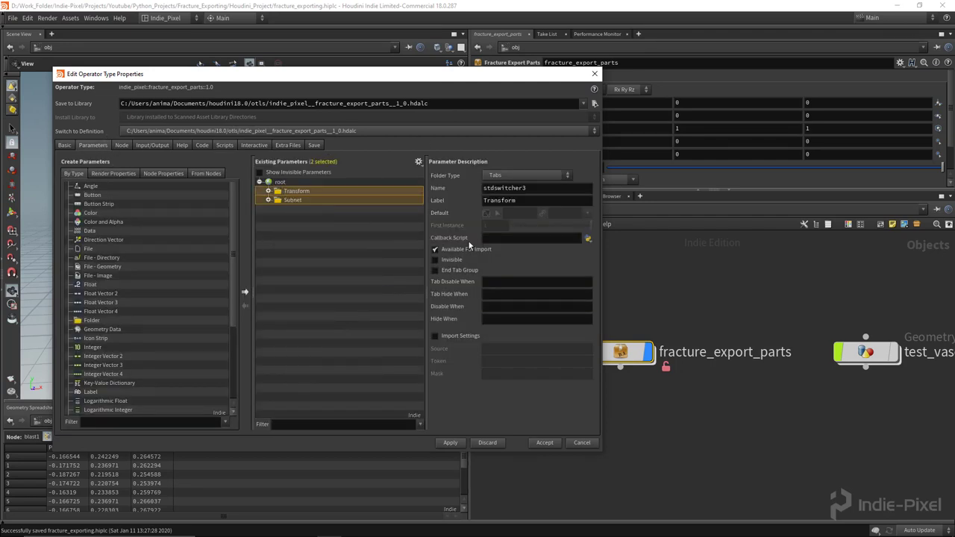
pyautogui.click(457, 260)
pyautogui.click(460, 442)
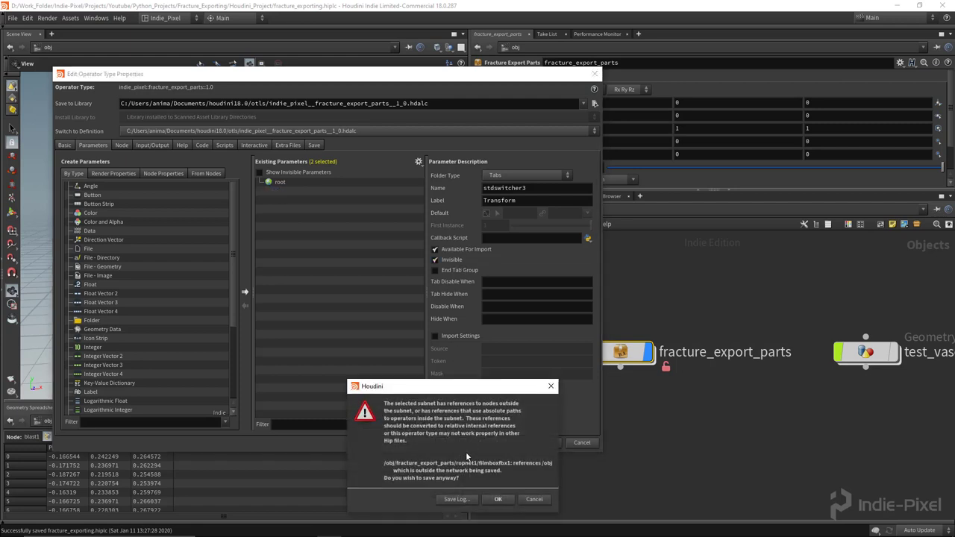
pyautogui.click(497, 499)
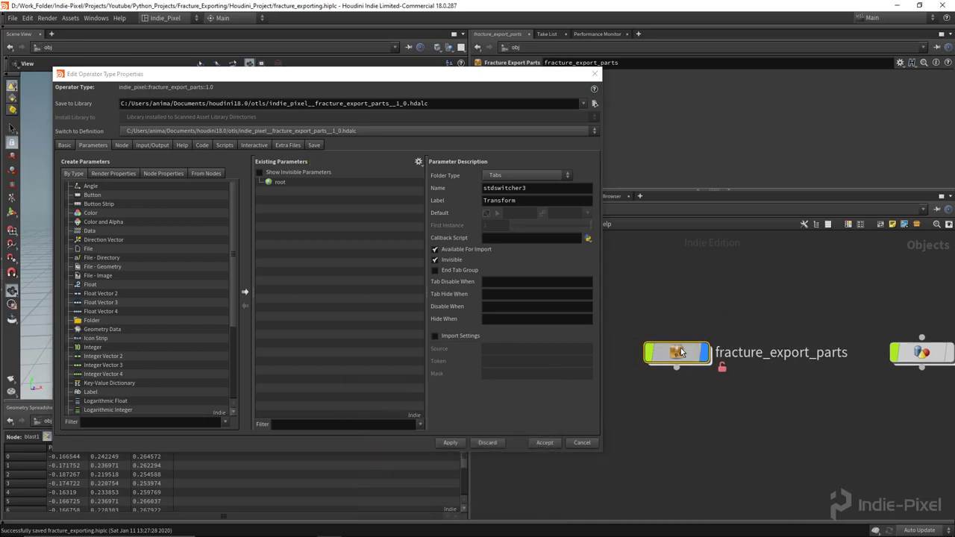
# - Clear the Export path of the filmboxfbx1 node inside the asset's ROP network
pyautogui.doubleClick(680, 352)
pyautogui.doubleClick(746, 398)
pyautogui.moveTo(475, 74); pyautogui.dragTo(329, 75)
pyautogui.moveTo(523, 150); pyautogui.dragTo(489, 157)
pyautogui.press('BackSpace')
# - Apply and accept the operator type properties, and return to the fracture_export_parts level
pyautogui.click(303, 446)
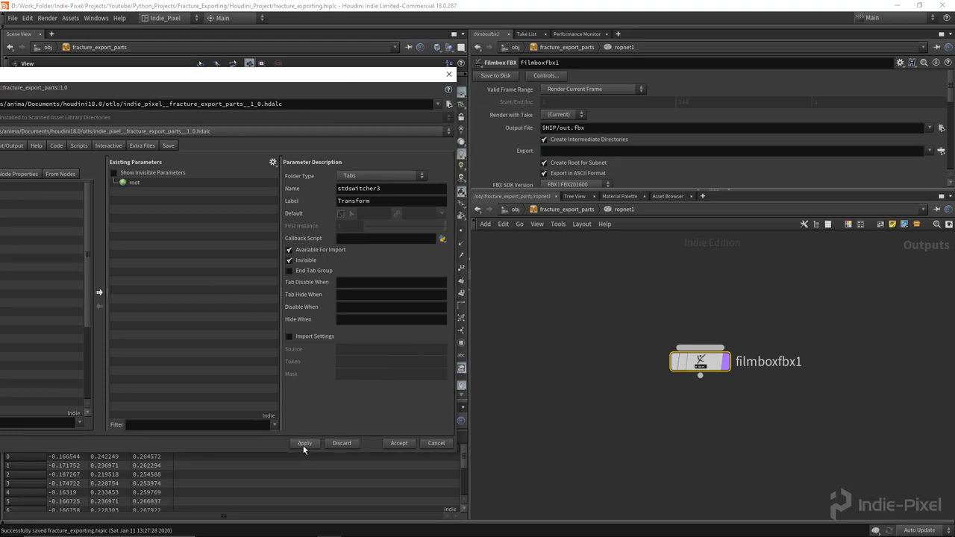
pyautogui.click(396, 444)
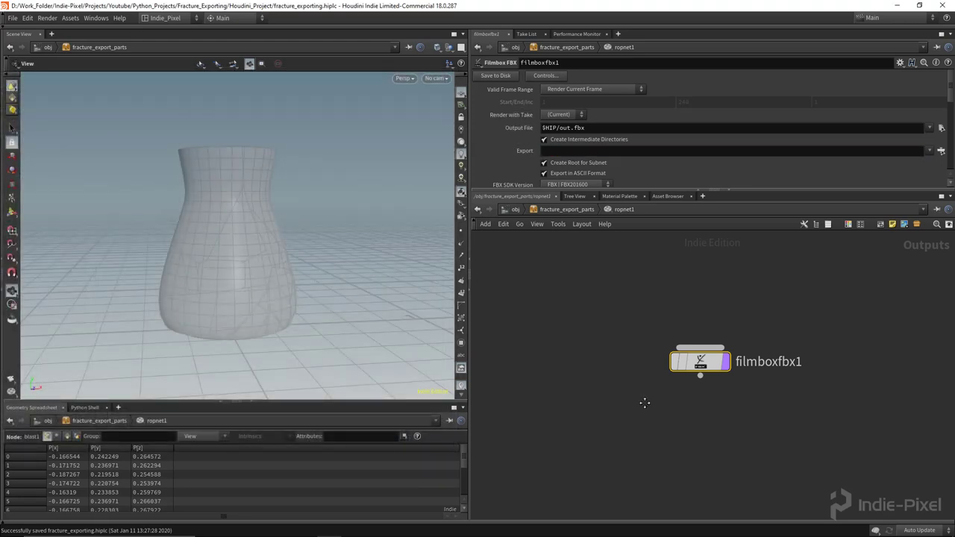
pyautogui.press('u')
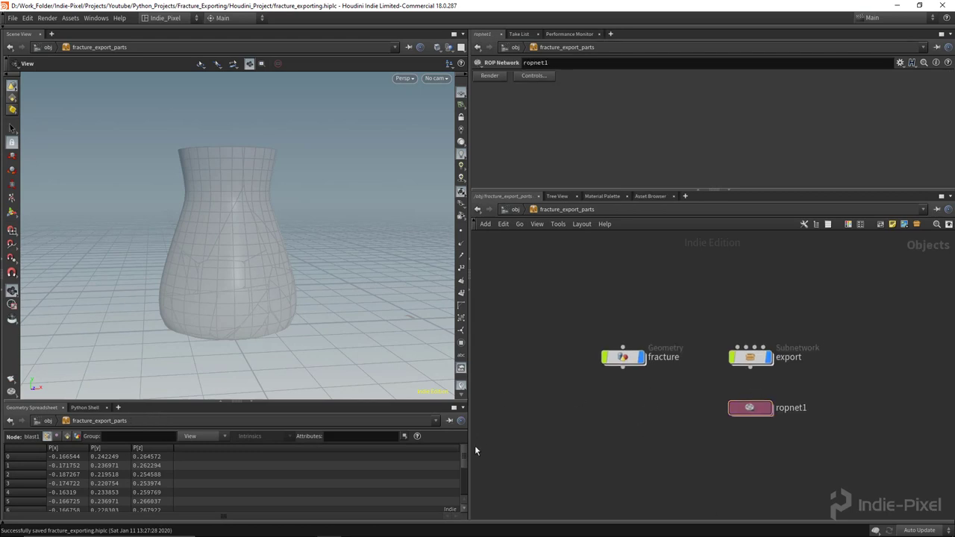